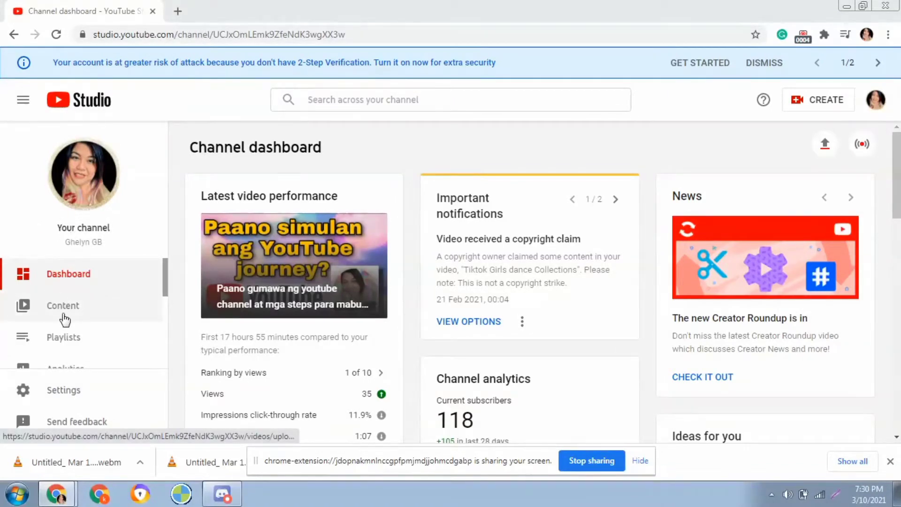
# Open the cards editor for the uploaded video "Paano paggawa ng simple at cute na intro" from the channel content
pyautogui.click(52, 310)
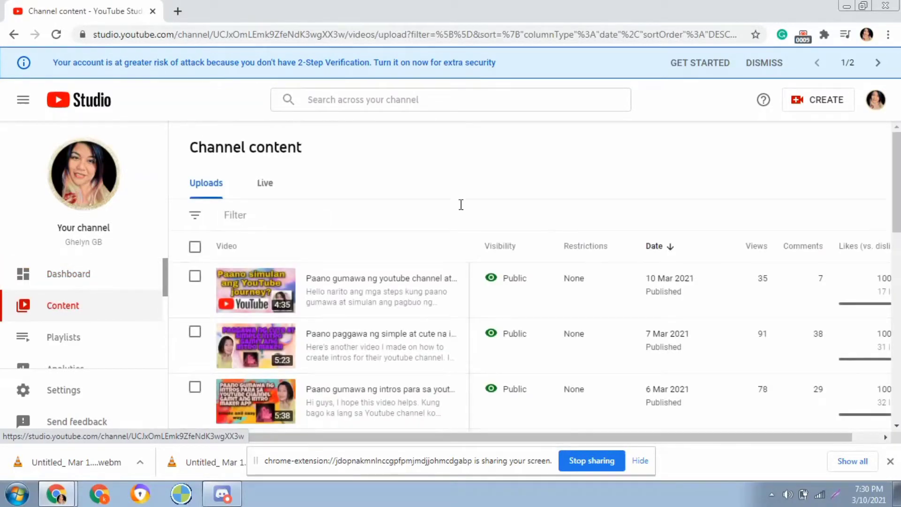
pyautogui.moveTo(233, 368)
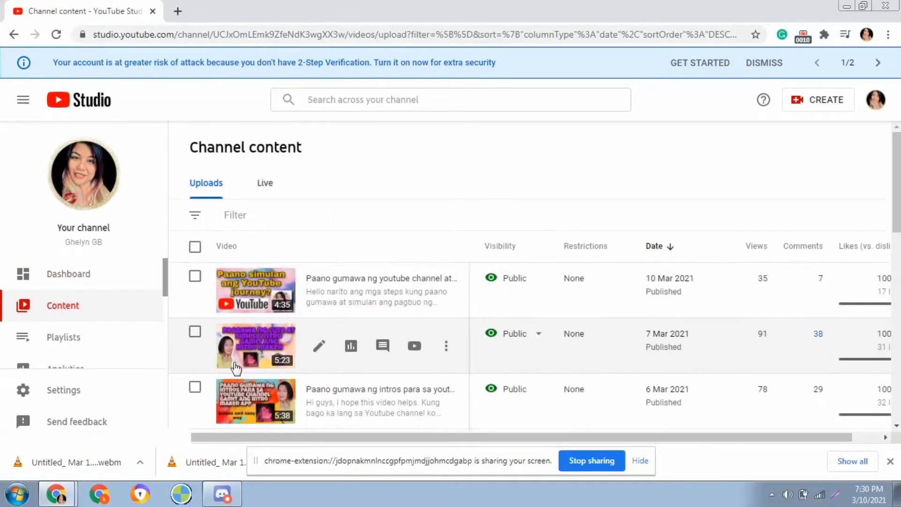
pyautogui.click(320, 347)
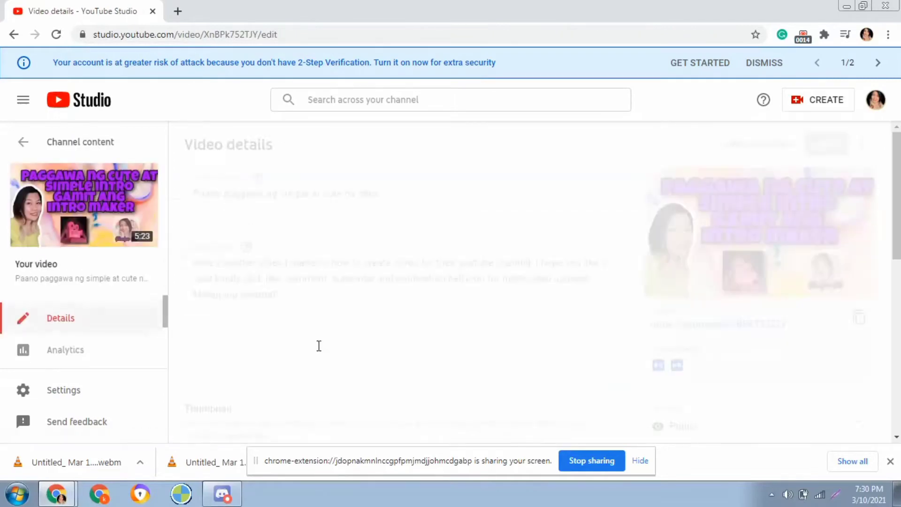
pyautogui.scroll(-5, 728, 351)
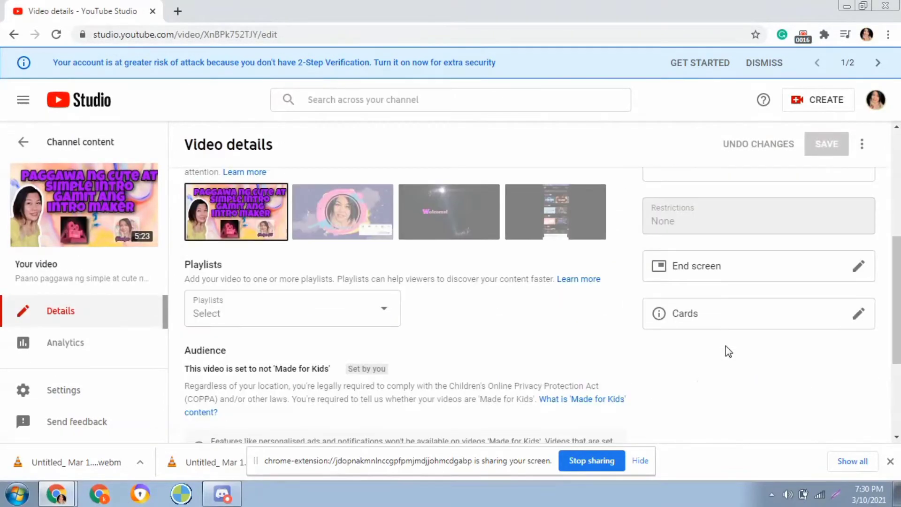
pyautogui.click(659, 316)
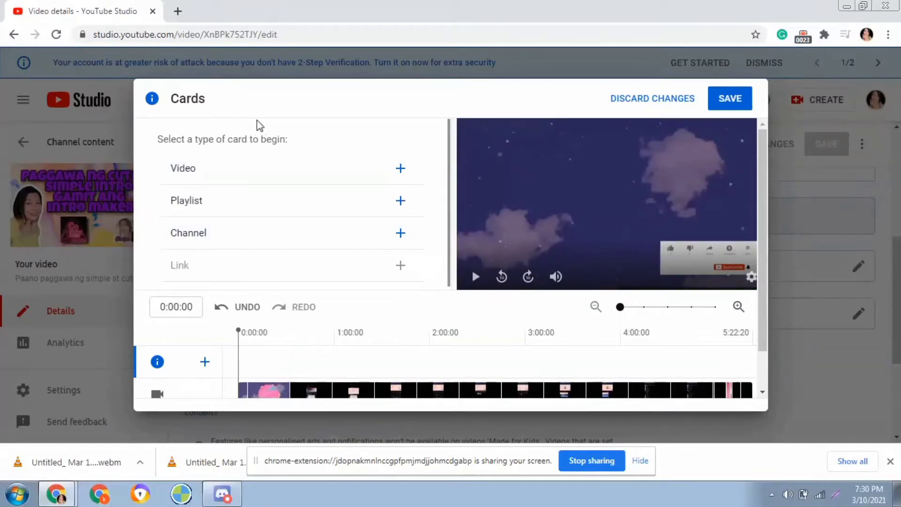
# Add a video card that links to the channel's "Free download Non-copyrighted Background music." video
pyautogui.click(202, 169)
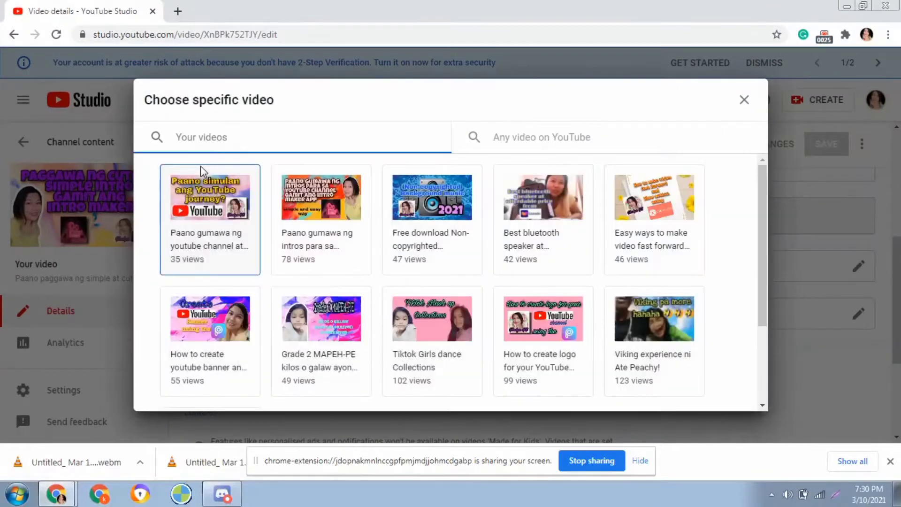
pyautogui.click(437, 238)
pyautogui.scroll(-1, 342, 309)
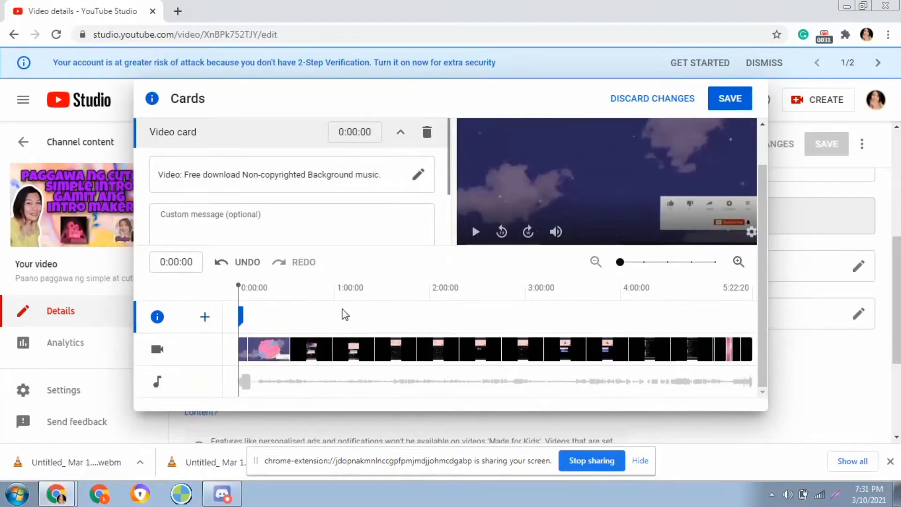
pyautogui.scroll(1, 239, 338)
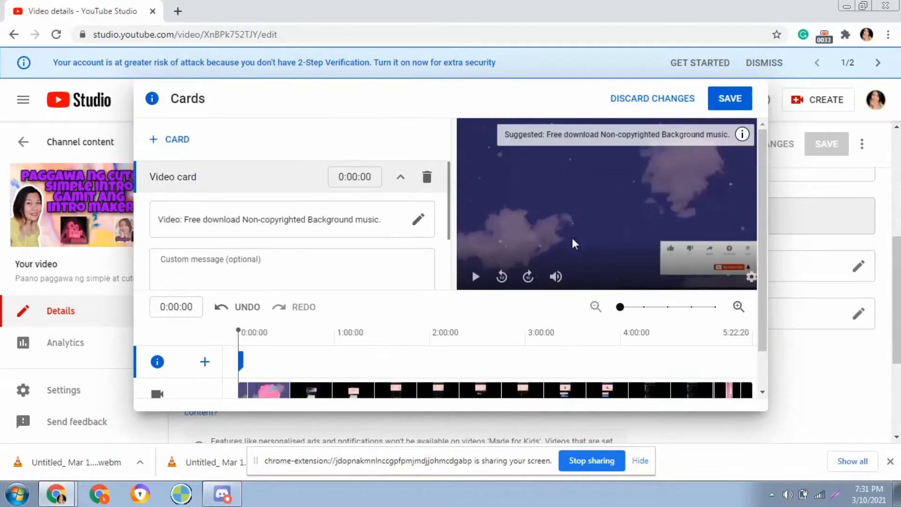
# Move the video card to about 0:10:22 on the timeline, preview it and save the cards
pyautogui.moveTo(241, 361); pyautogui.dragTo(258, 361)
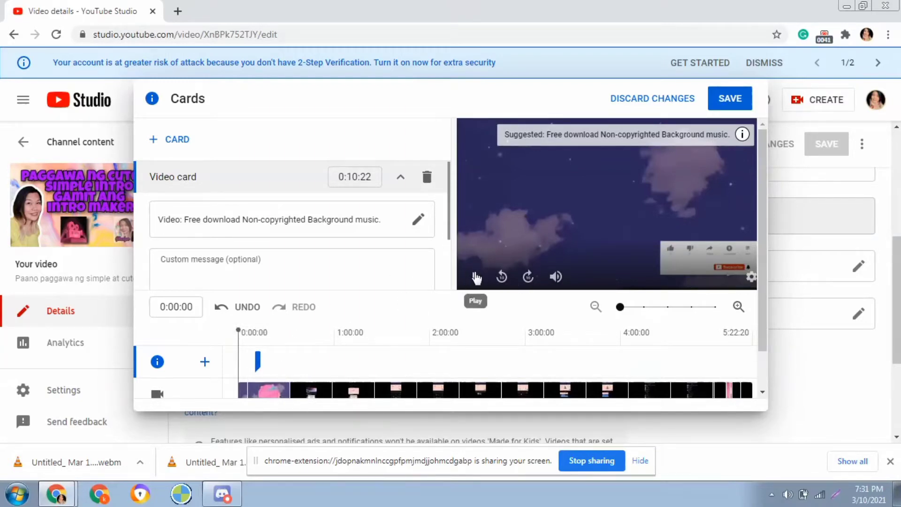
pyautogui.click(476, 278)
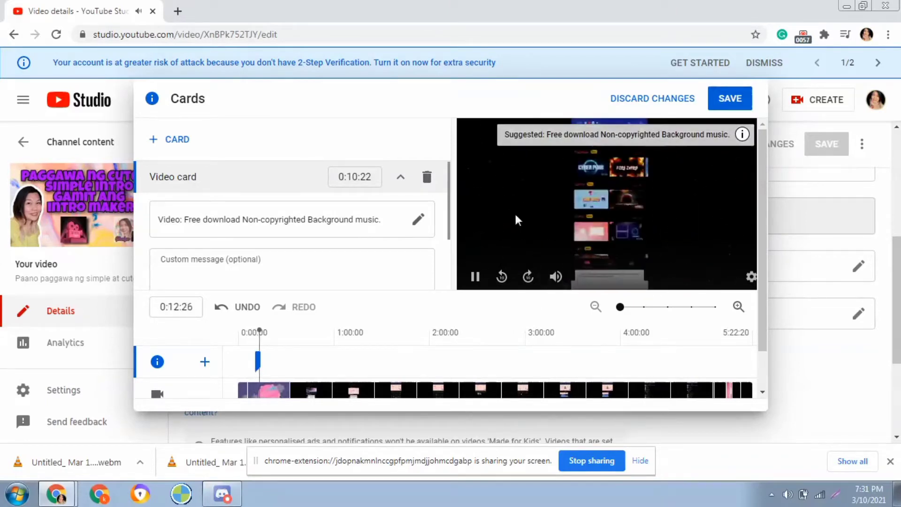
pyautogui.click(725, 99)
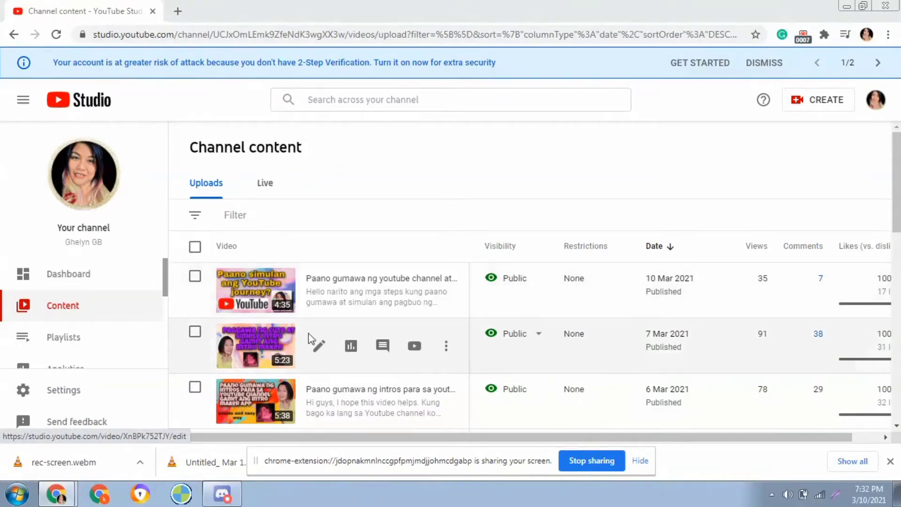
# Open the end screen editor for the video "Paano paggawa ng simple at cute na intro"
pyautogui.click(321, 348)
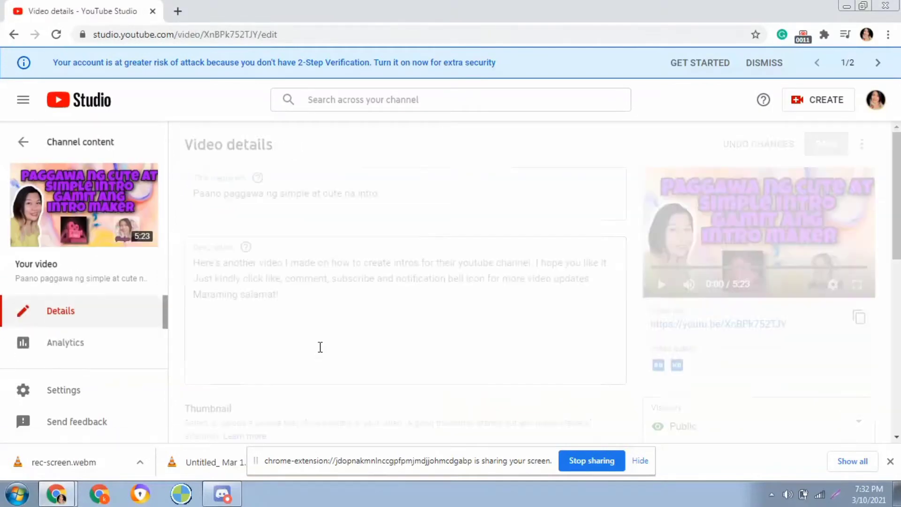
pyautogui.scroll(-5, 740, 327)
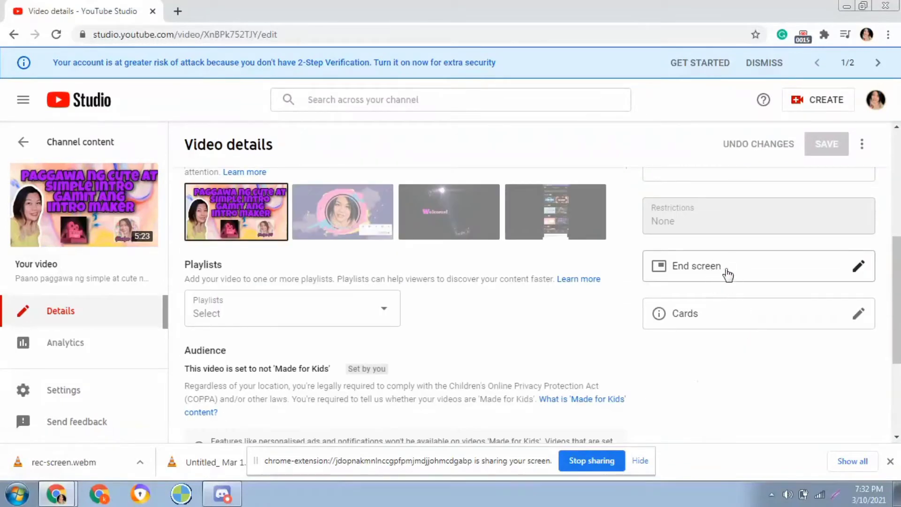
pyautogui.click(859, 267)
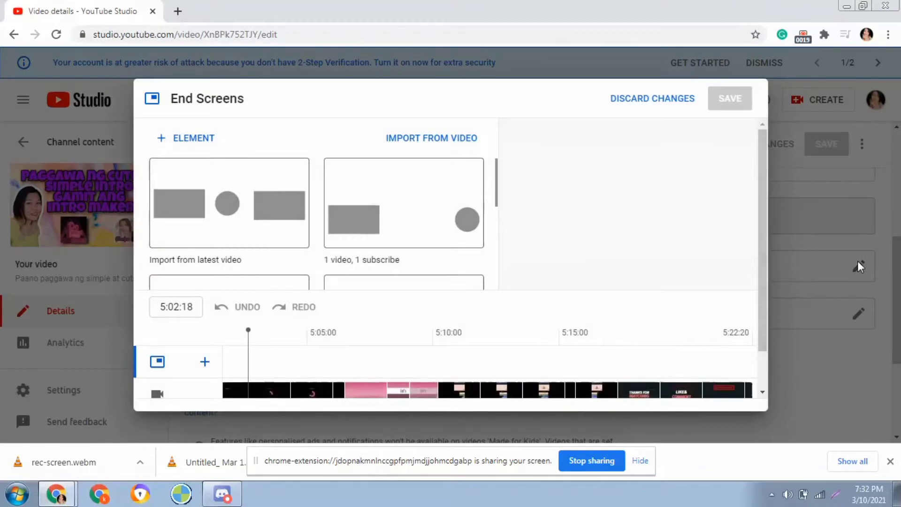
# Apply the end screen template with 1 video, 1 playlist and 1 subscribe element
pyautogui.scroll(-3, 349, 230)
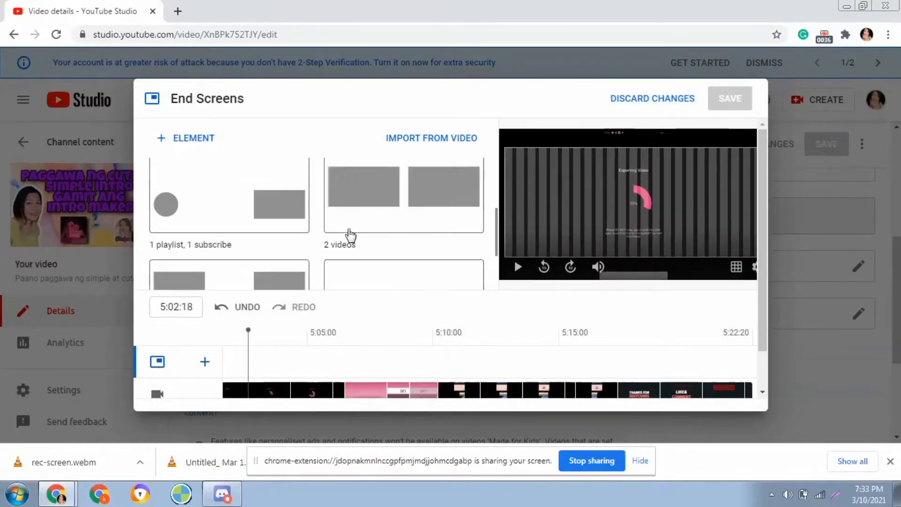
pyautogui.scroll(-2, 350, 237)
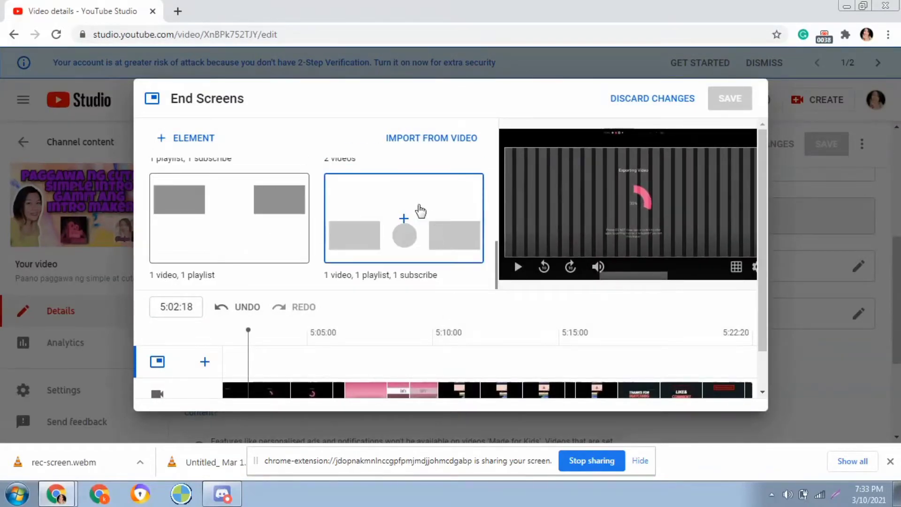
pyautogui.click(429, 231)
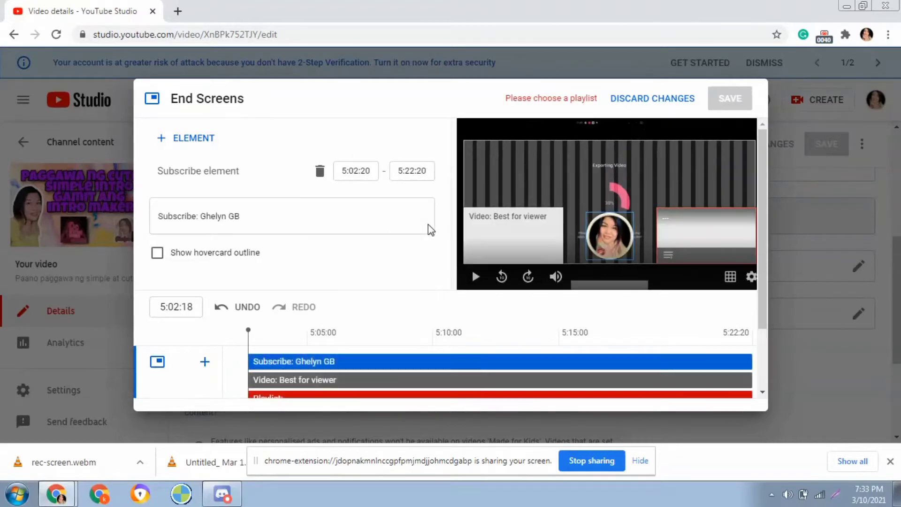
# Shorten the subscribe, video and playlist elements on the timeline so each starts at 5:17:20 and ends at 5:22:20
pyautogui.scroll(-2, 418, 291)
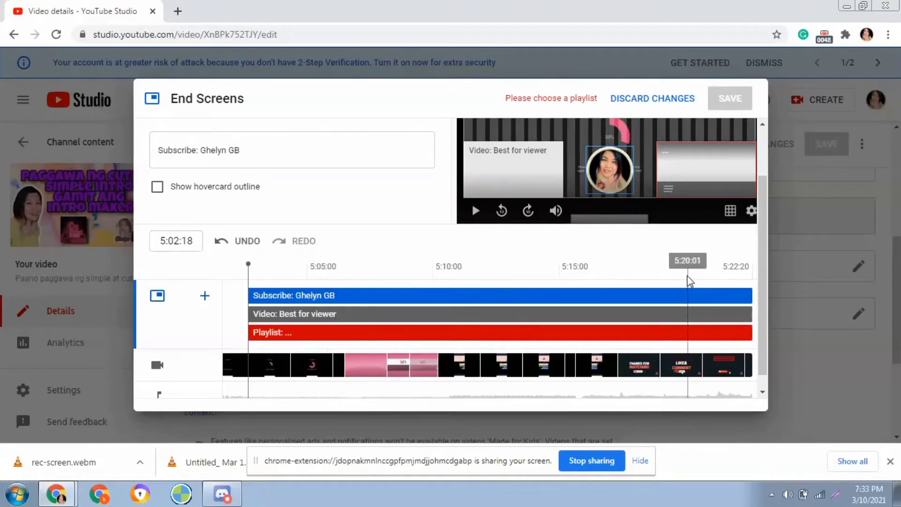
pyautogui.click(656, 276)
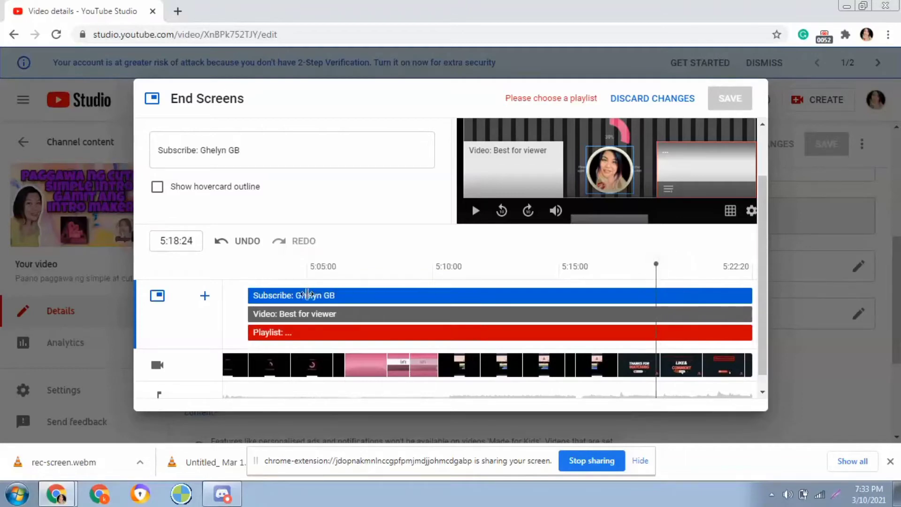
pyautogui.moveTo(248, 296); pyautogui.dragTo(656, 296)
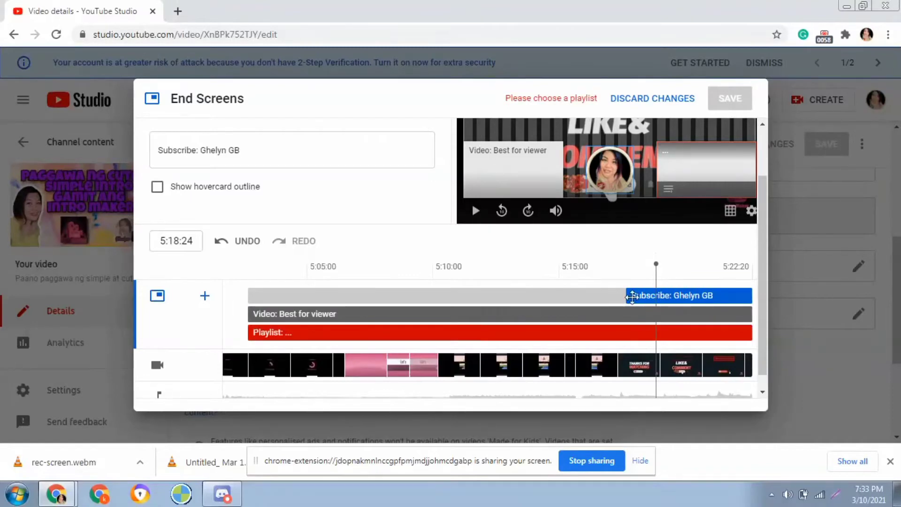
pyautogui.click(249, 313)
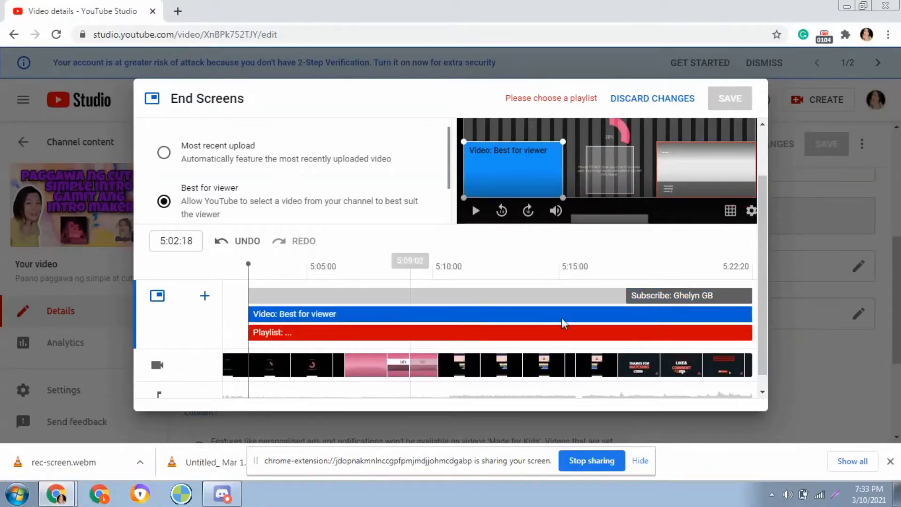
pyautogui.moveTo(248, 265); pyautogui.dragTo(619, 282)
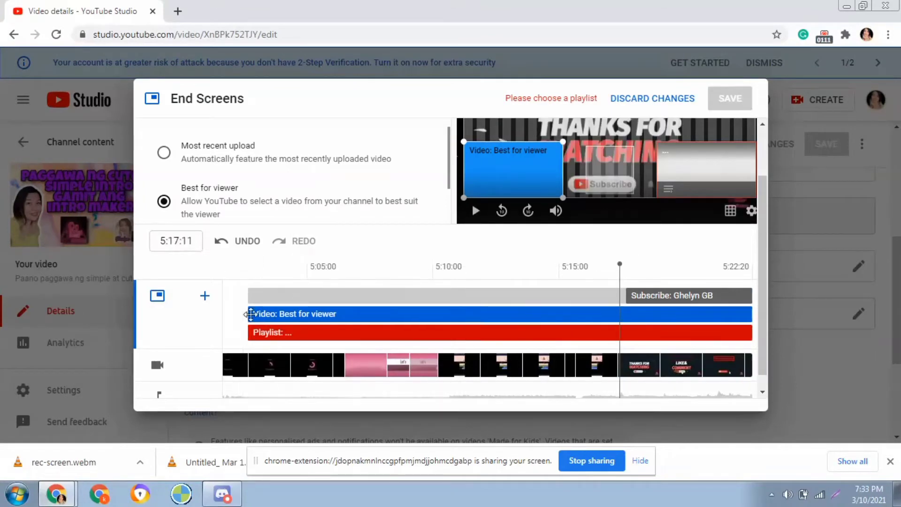
pyautogui.moveTo(246, 314); pyautogui.dragTo(625, 314)
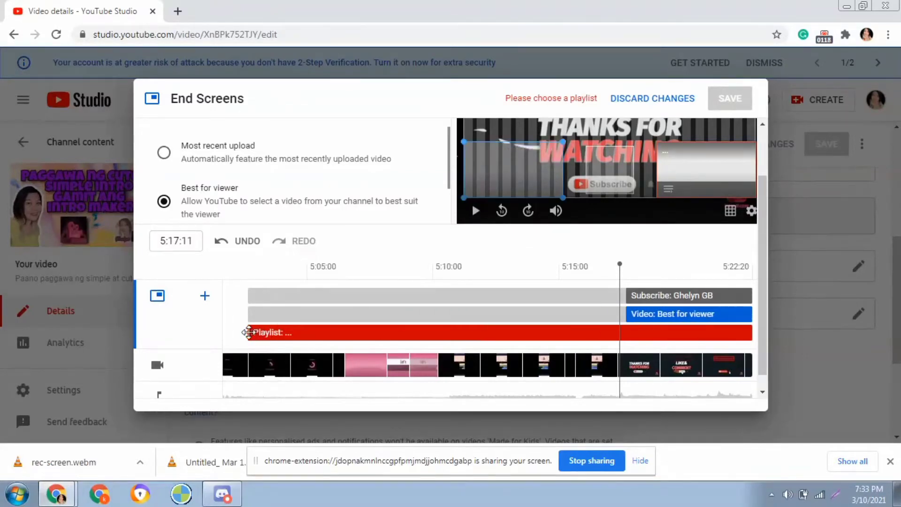
pyautogui.moveTo(248, 332); pyautogui.dragTo(631, 338)
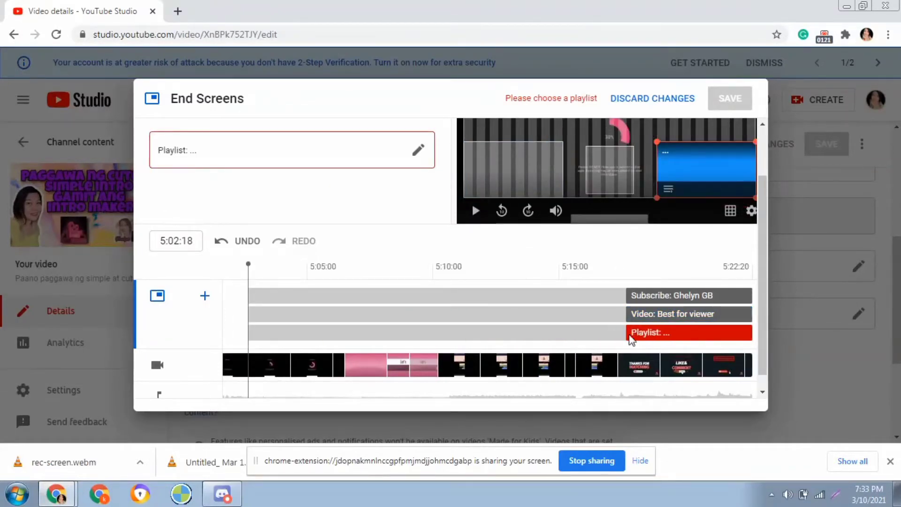
# Move the video, subscribe and playlist elements higher in the end screen layout, roughly to the middle of the frame
pyautogui.click(522, 233)
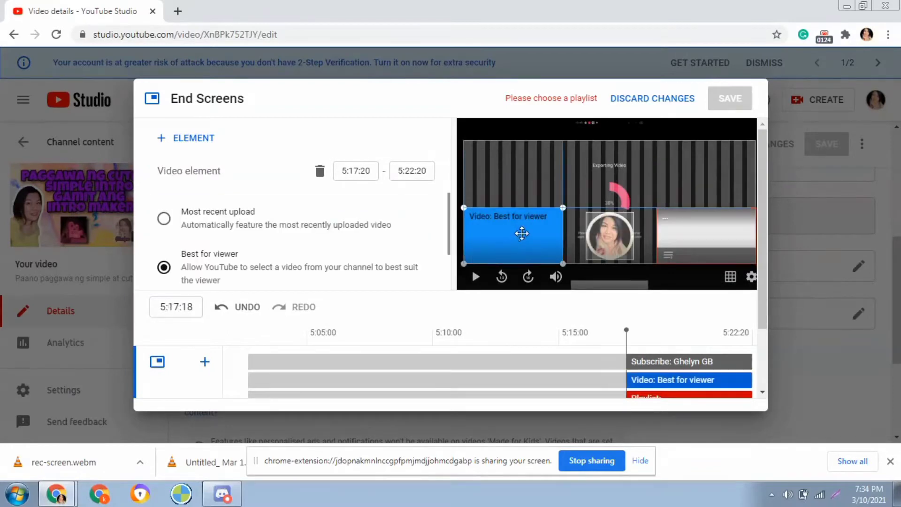
pyautogui.moveTo(522, 233); pyautogui.dragTo(520, 203)
pyautogui.moveTo(610, 235); pyautogui.dragTo(616, 215)
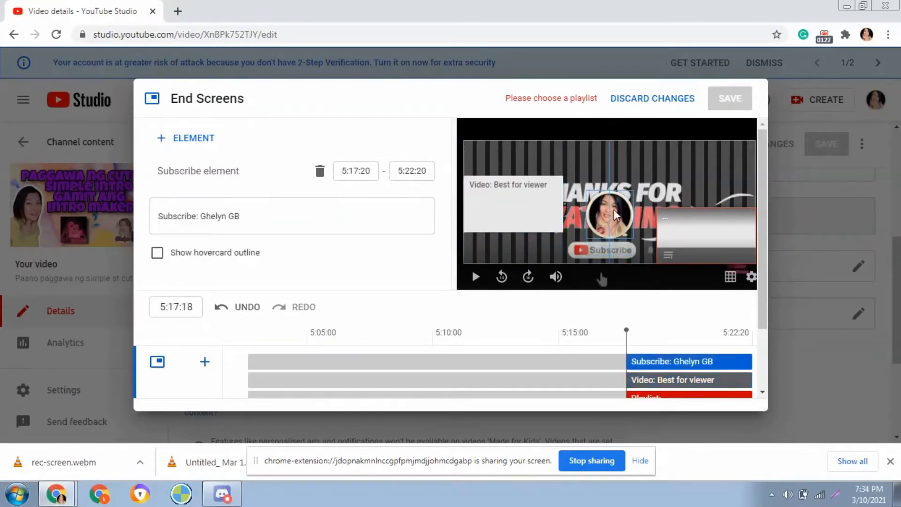
pyautogui.moveTo(698, 232); pyautogui.dragTo(697, 196)
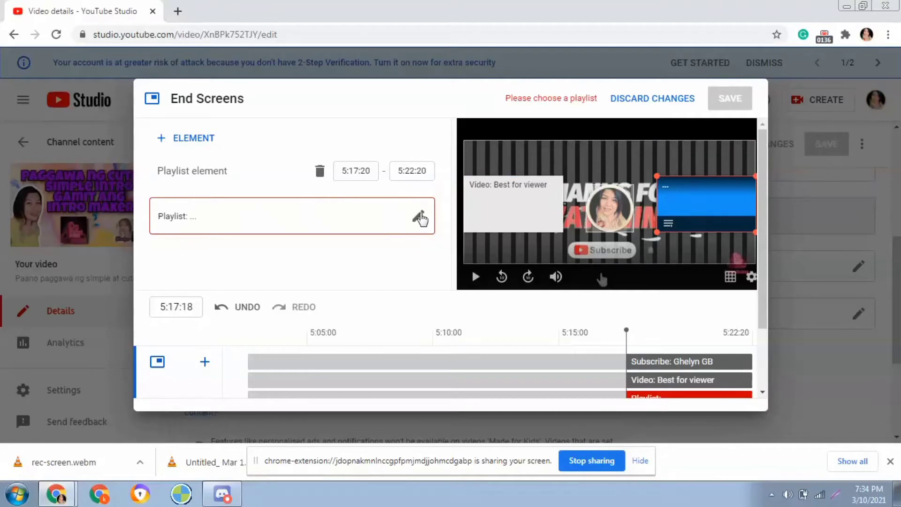
# Assign the "Mix Videos" playlist to the playlist element and nudge the subscribe element slightly higher in the frame
pyautogui.click(418, 215)
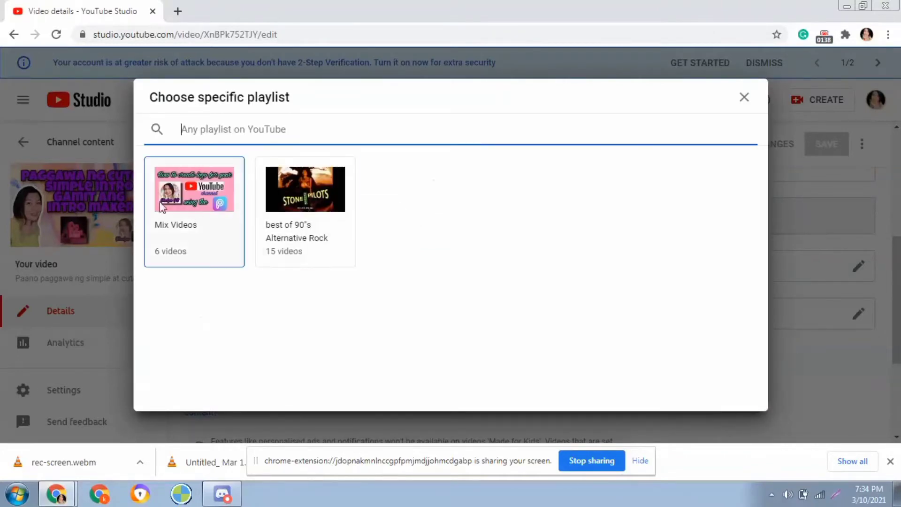
pyautogui.click(188, 214)
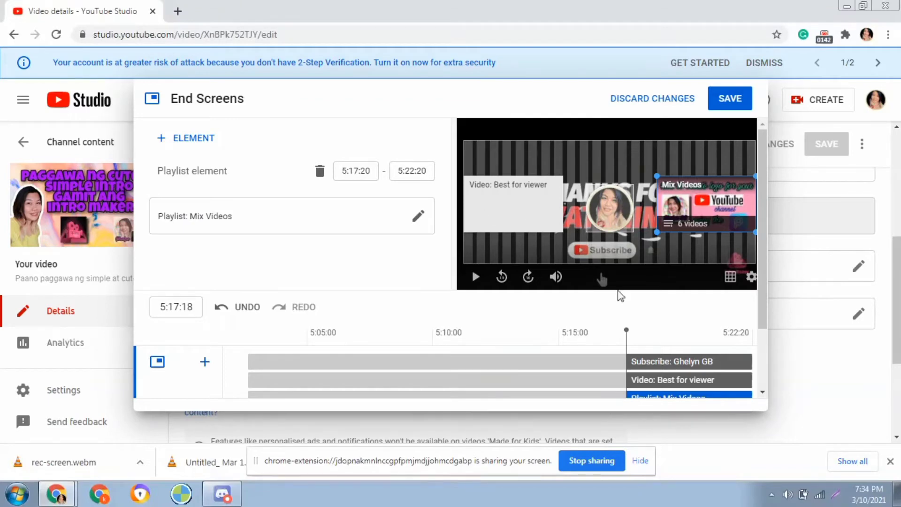
pyautogui.click(608, 218)
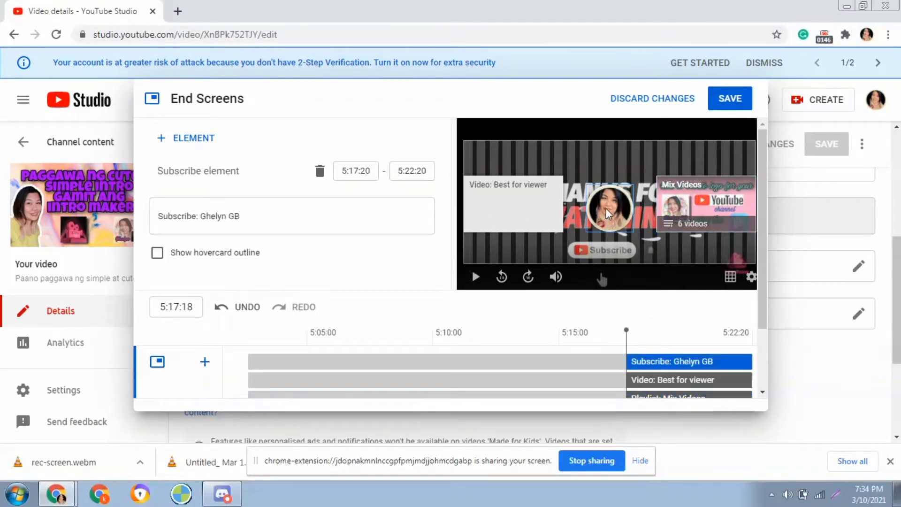
pyautogui.moveTo(616, 190)
pyautogui.mouseDown()
pyautogui.moveTo(616, 174)
pyautogui.moveTo(618, 186)
pyautogui.mouseUp()
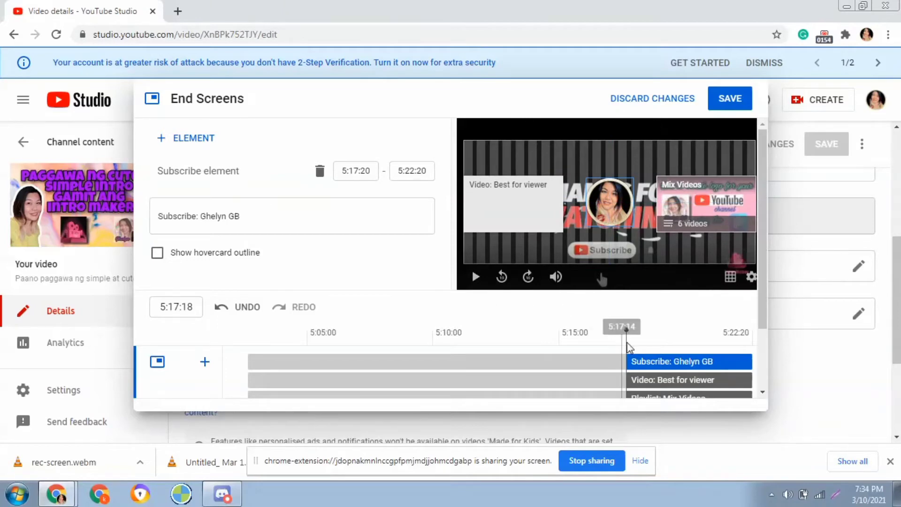
# Preview the end screen from about 5:16:19 and save it
pyautogui.click(599, 343)
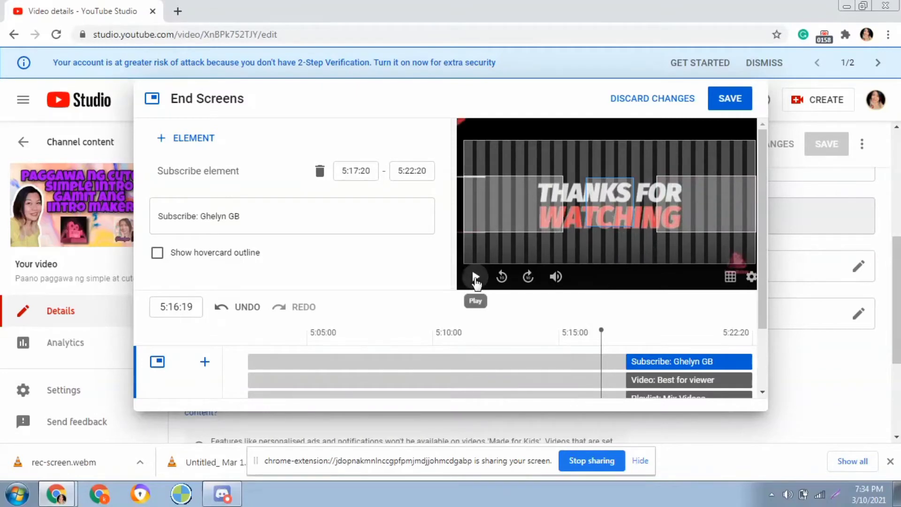
pyautogui.click(475, 278)
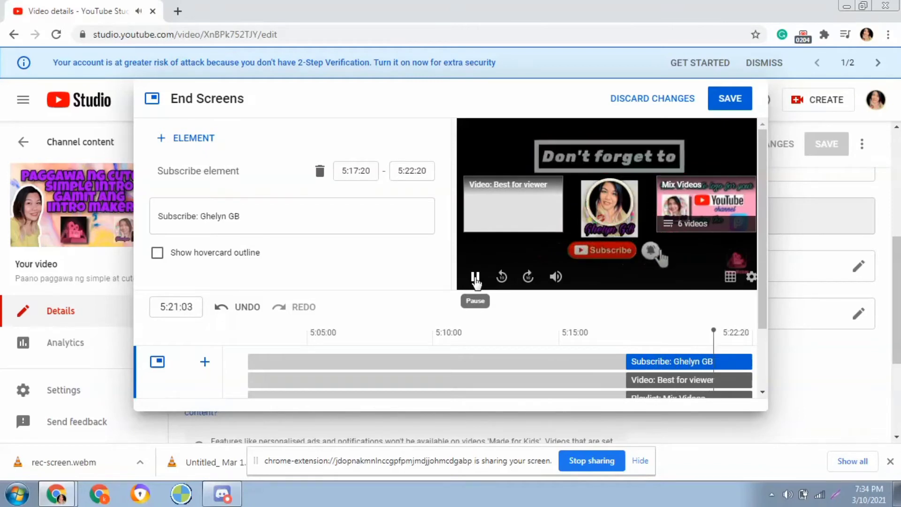
pyautogui.click(740, 105)
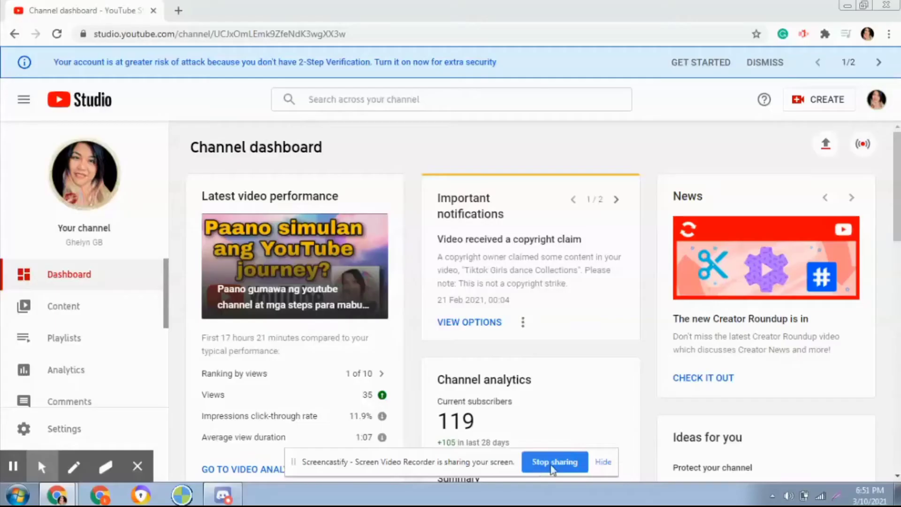
pyautogui.click(601, 463)
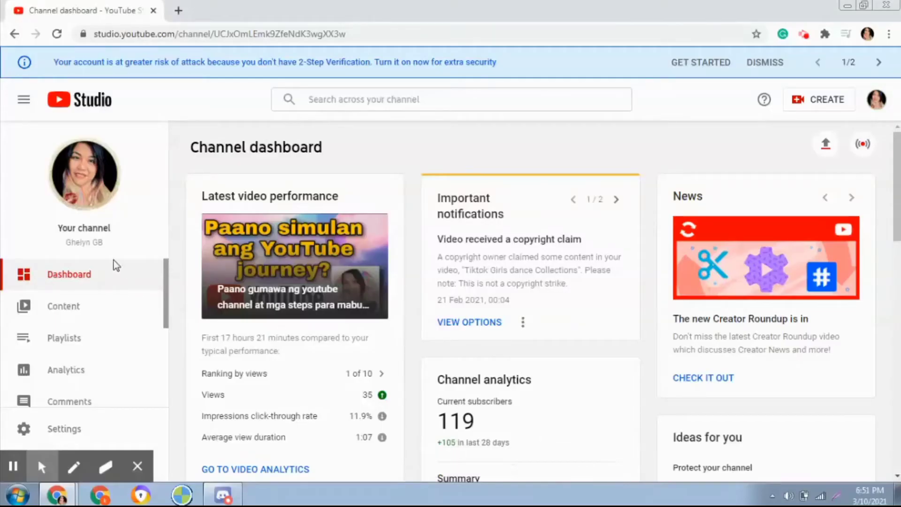
# Open the details of the 10 Mar 2021 upload "Paano gumawa ng youtube channel at mga steps para mabuo ito." from the channel content
pyautogui.click(64, 307)
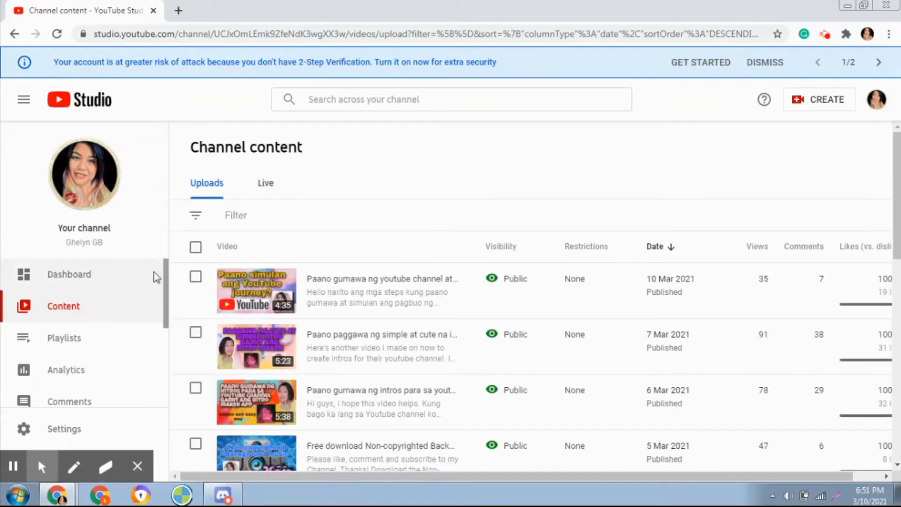
pyautogui.moveTo(199, 288)
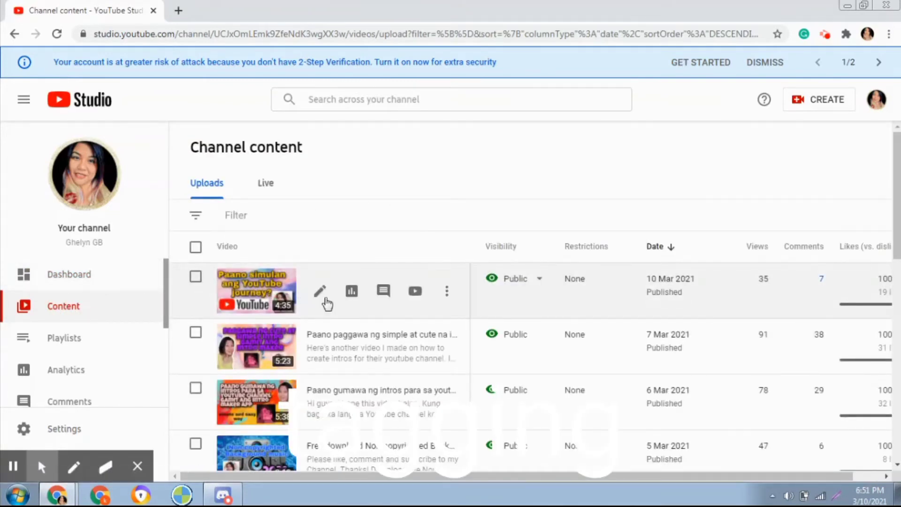
pyautogui.click(320, 293)
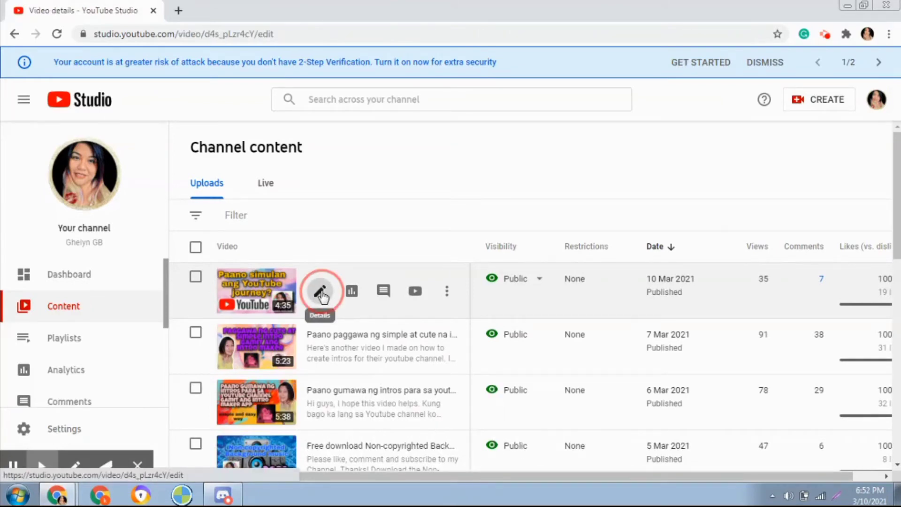
pyautogui.click(321, 293)
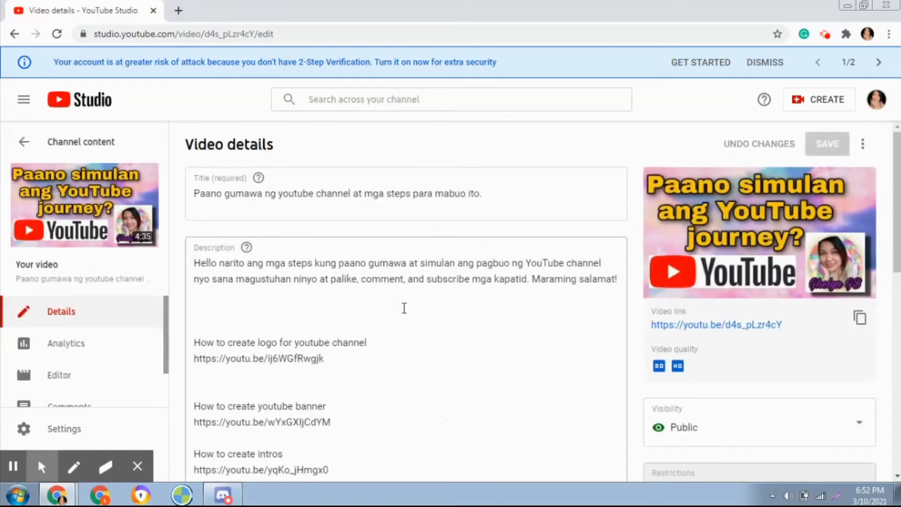
# Expand the additional video settings that cover paid promotion, tags and subtitles
pyautogui.scroll(-10, 404, 307)
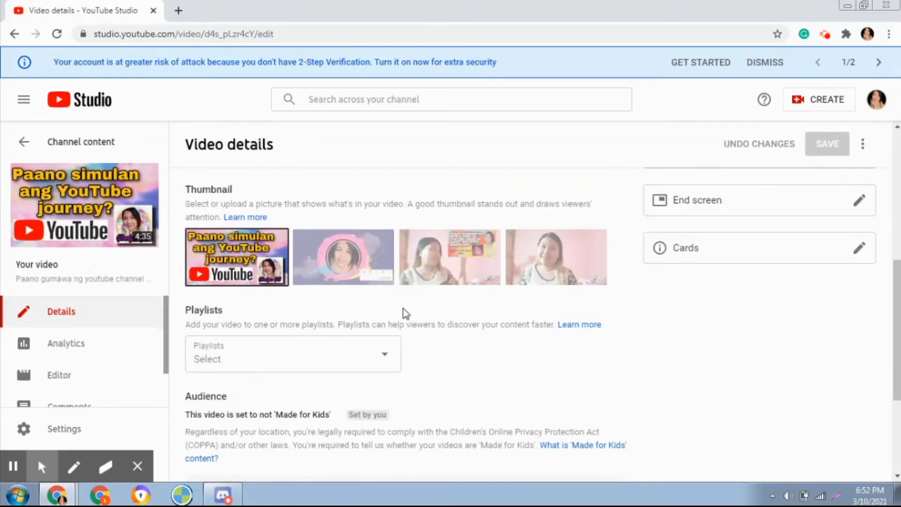
pyautogui.scroll(-1, 404, 313)
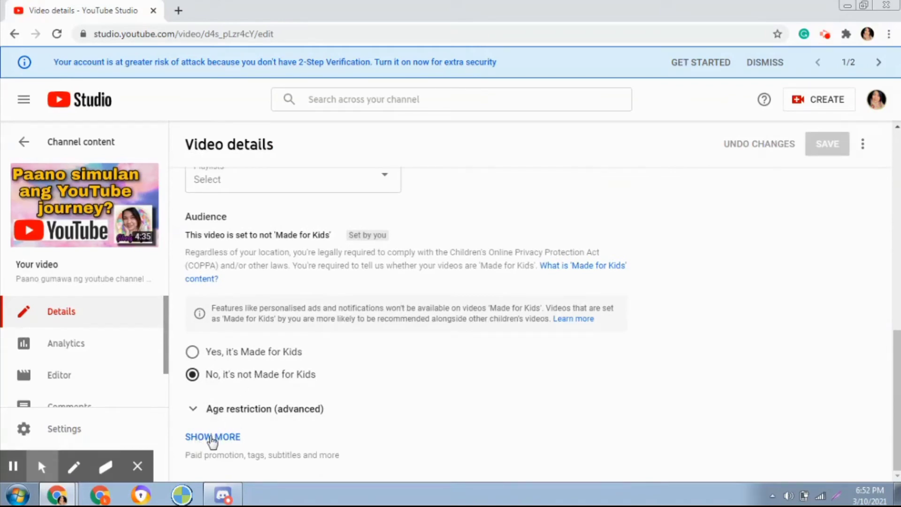
pyautogui.click(212, 438)
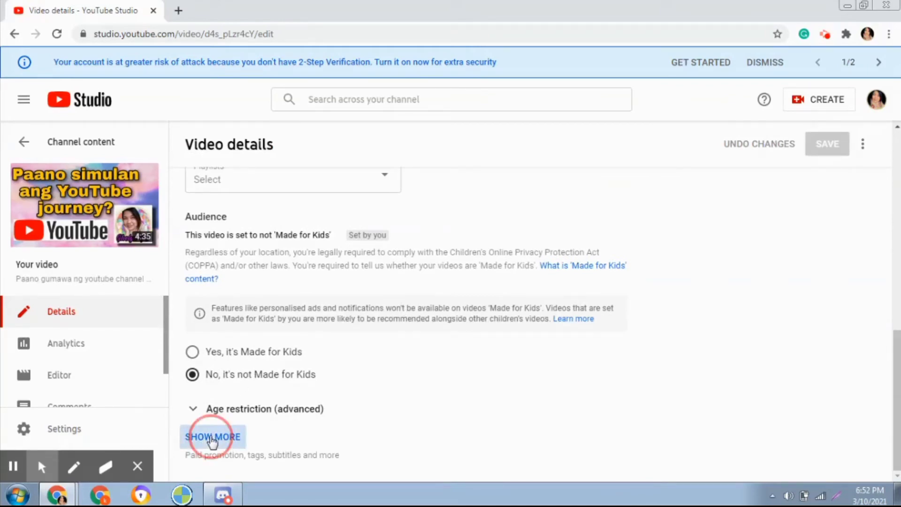
# Add the tag "Paaano gumawa ng youtube channel" to the video
pyautogui.scroll(-3, 570, 336)
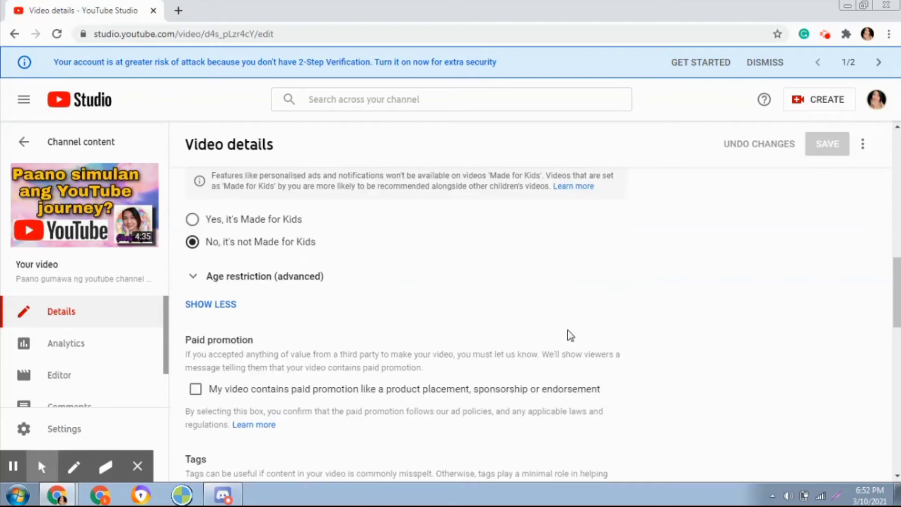
pyautogui.scroll(-4, 570, 335)
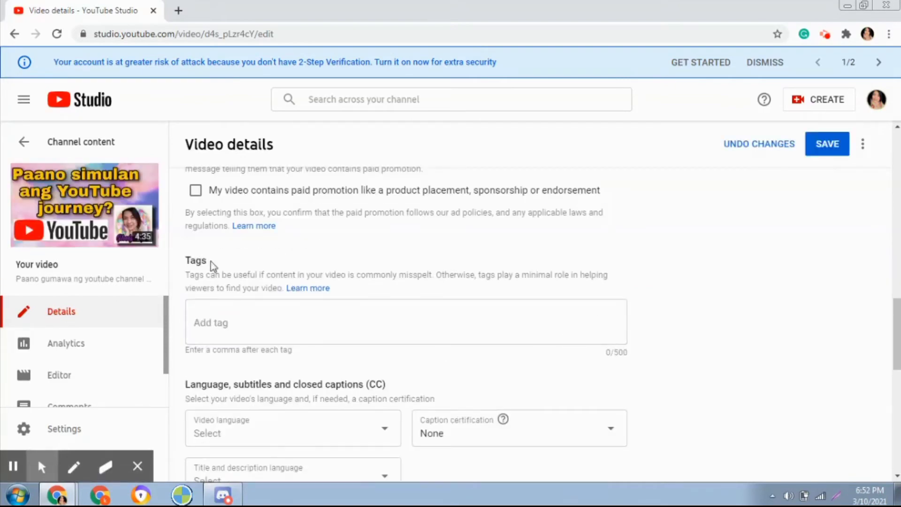
pyautogui.click(242, 318)
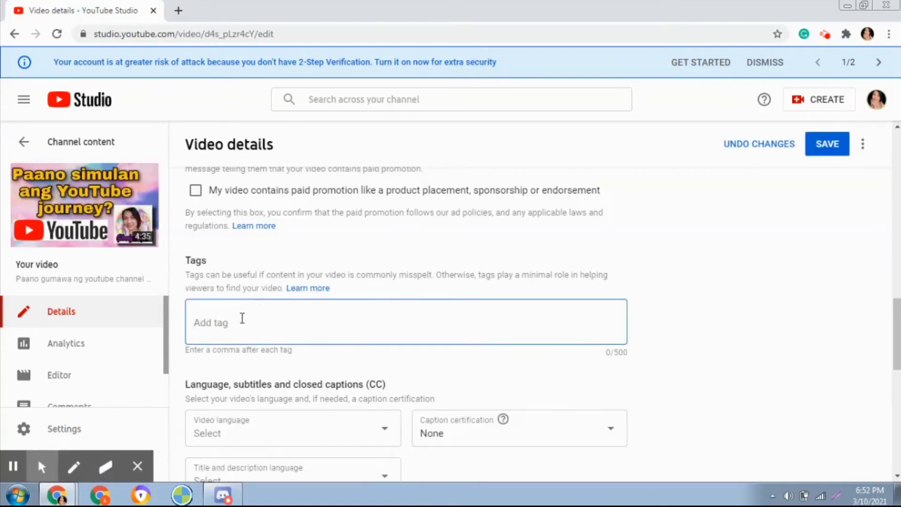
pyautogui.write('Paa')
pyautogui.write('no gum')
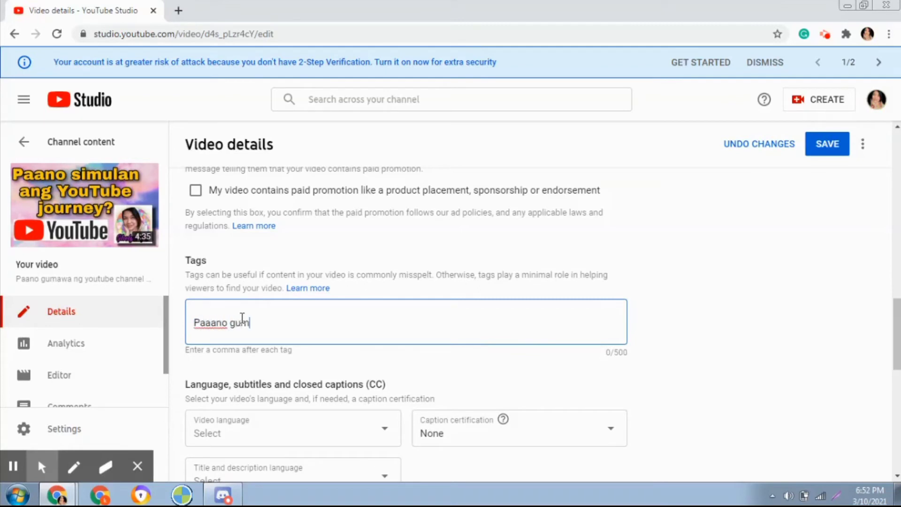
pyautogui.write('awa ng youtube cha')
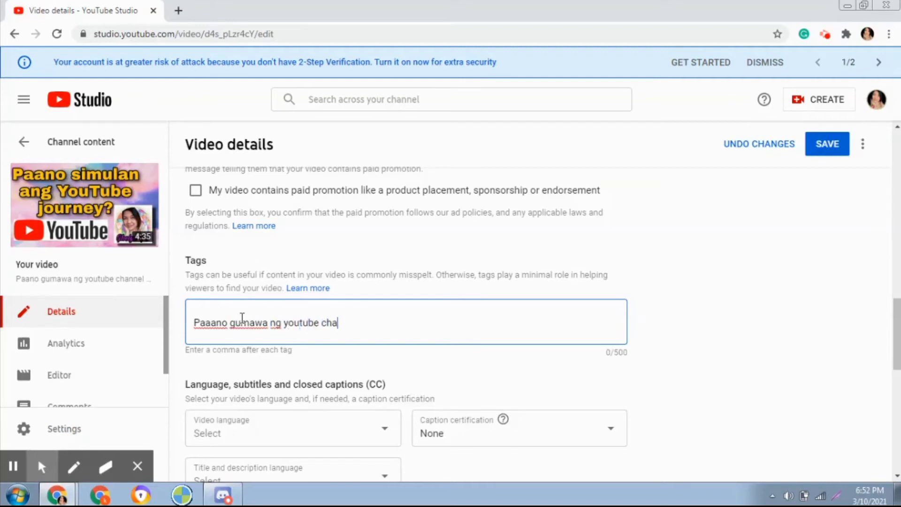
pyautogui.write('nnel,')
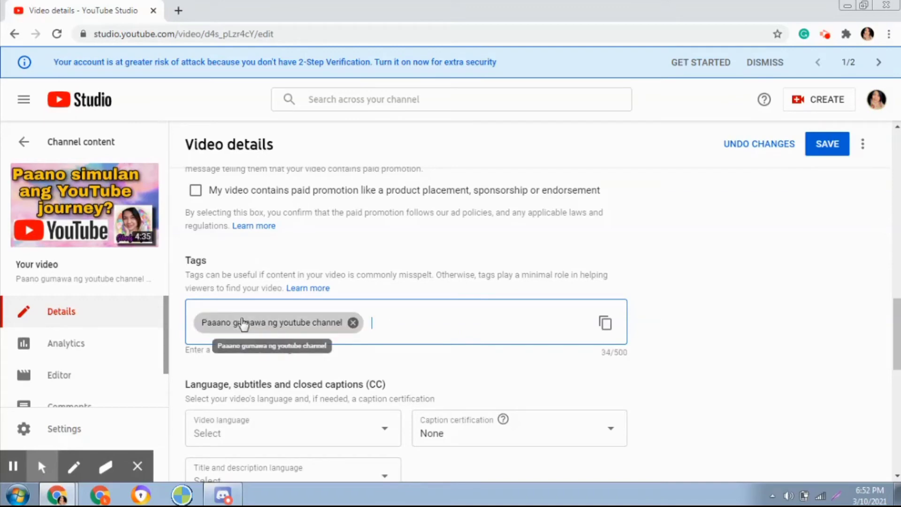
# Add a second tag reading "steps para gumawa ng youtube channel"
pyautogui.write('gumawa')
pyautogui.press('BackSpace')
pyautogui.press('BackSpace')
pyautogui.press('BackSpace')
pyautogui.write('steps n')
pyautogui.press('BackSpace')
pyautogui.write('paraa')
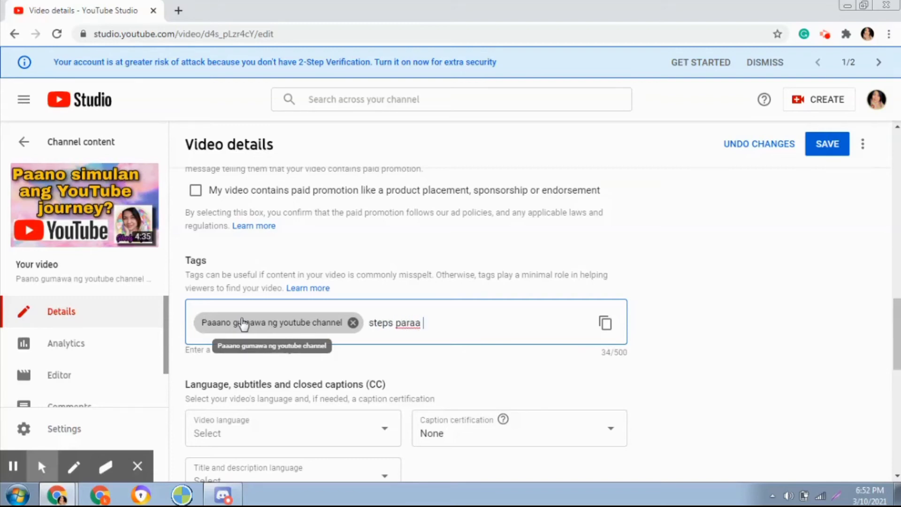
pyautogui.press('BackSpace')
pyautogui.press('BackSpace')
pyautogui.write('gumawa ng you')
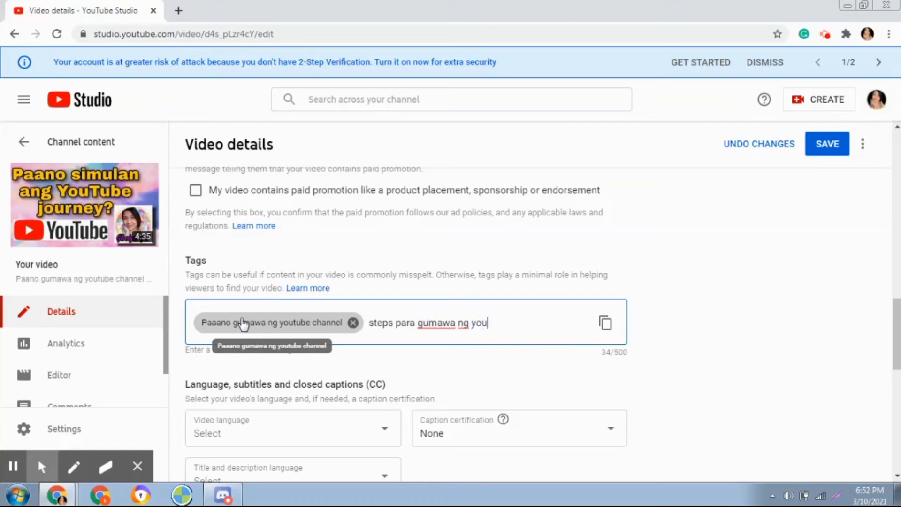
pyautogui.write('tubr')
pyautogui.write(' channel')
pyautogui.press('Return')
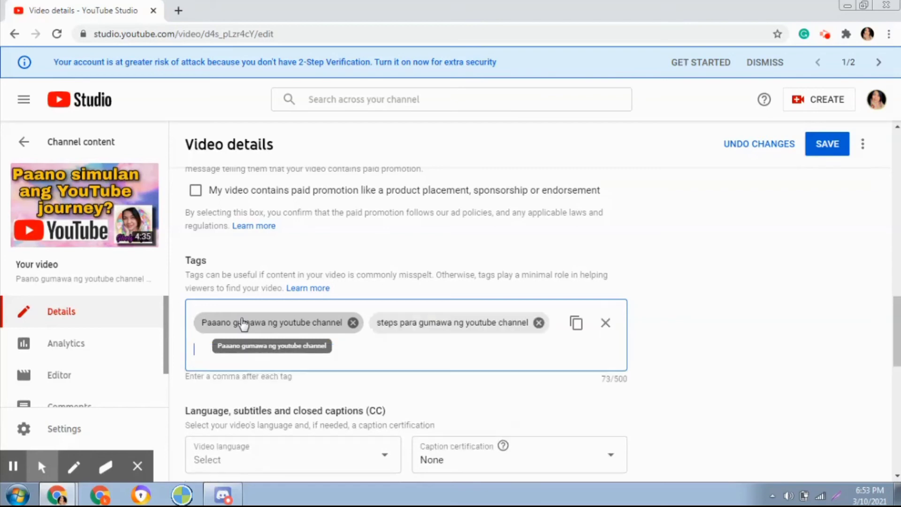
# Add a third tag reading "youtube channel" and save the video's changes
pyautogui.write('yout')
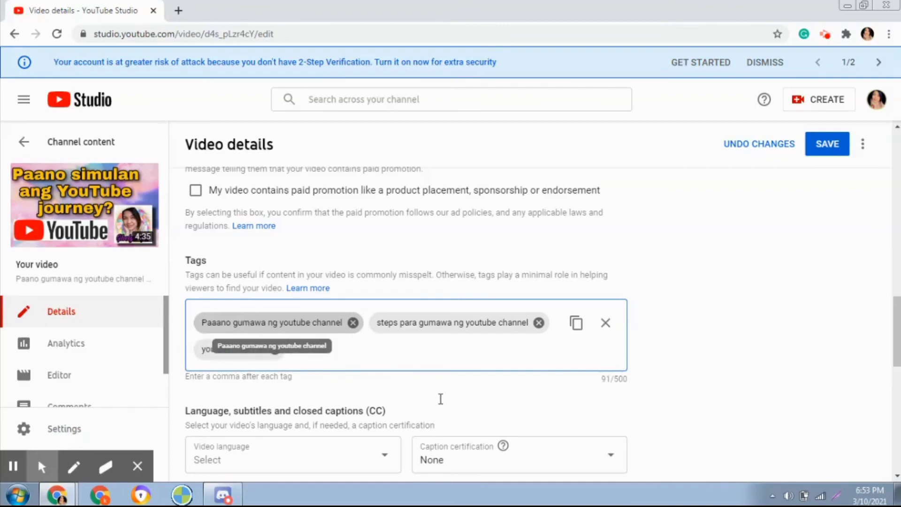
pyautogui.press('Return')
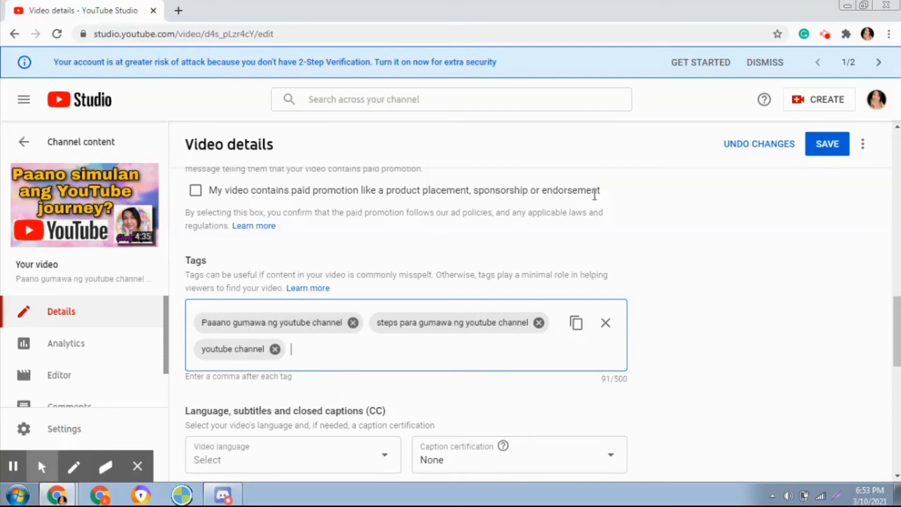
pyautogui.click(828, 146)
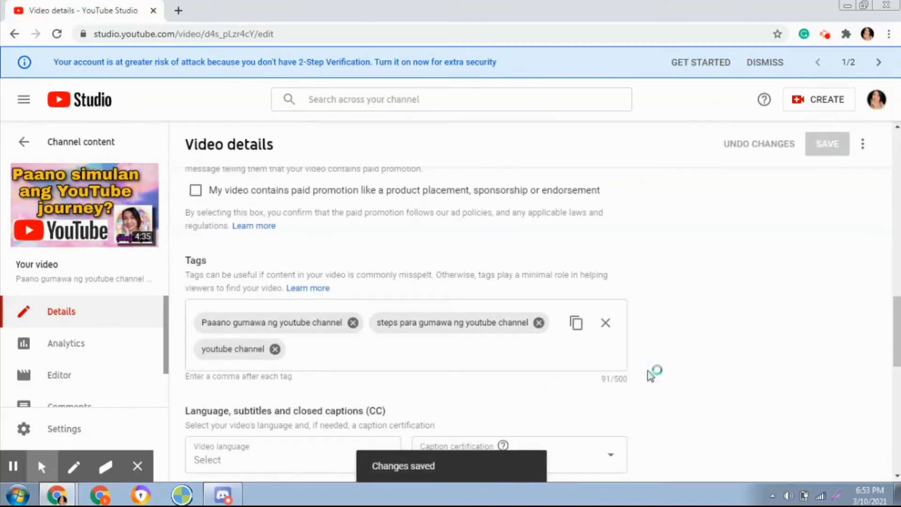
pyautogui.moveTo(18, 470)
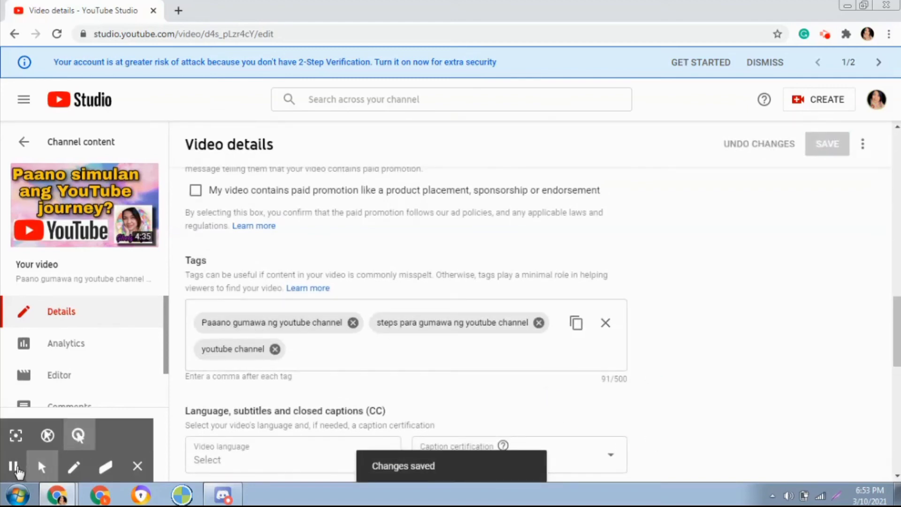